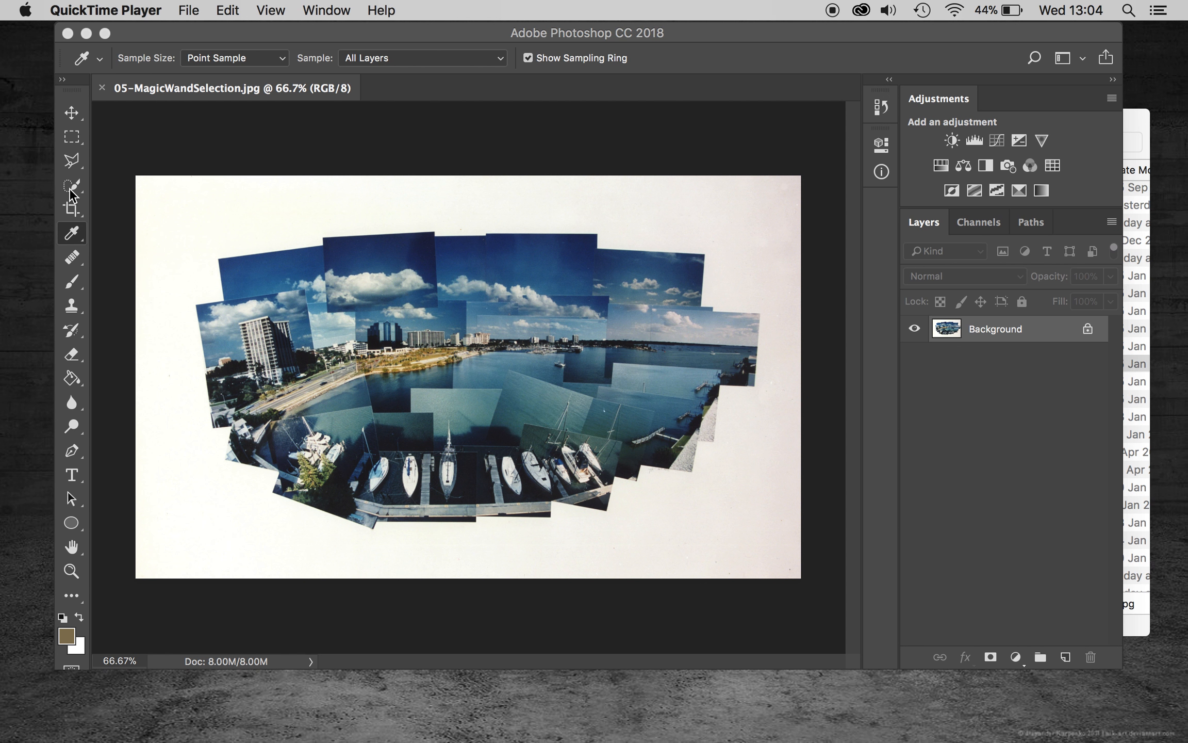
left_click(73, 162)
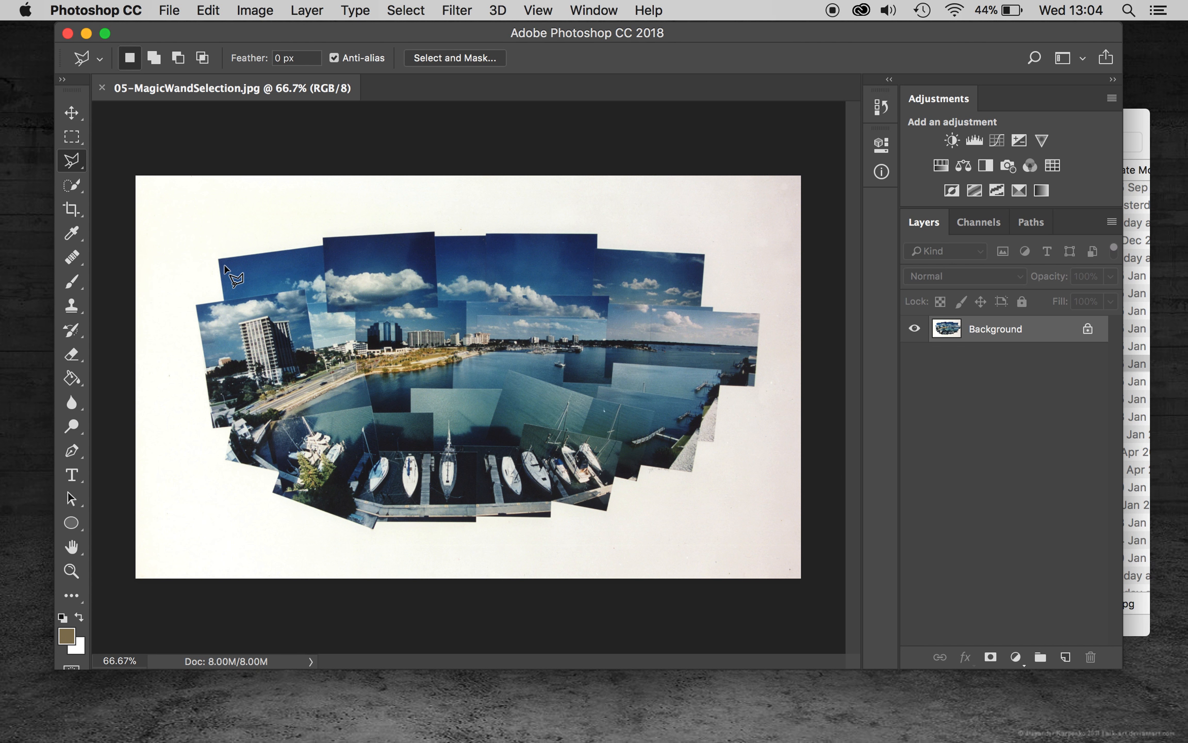
left_click(226, 304)
left_click(196, 303)
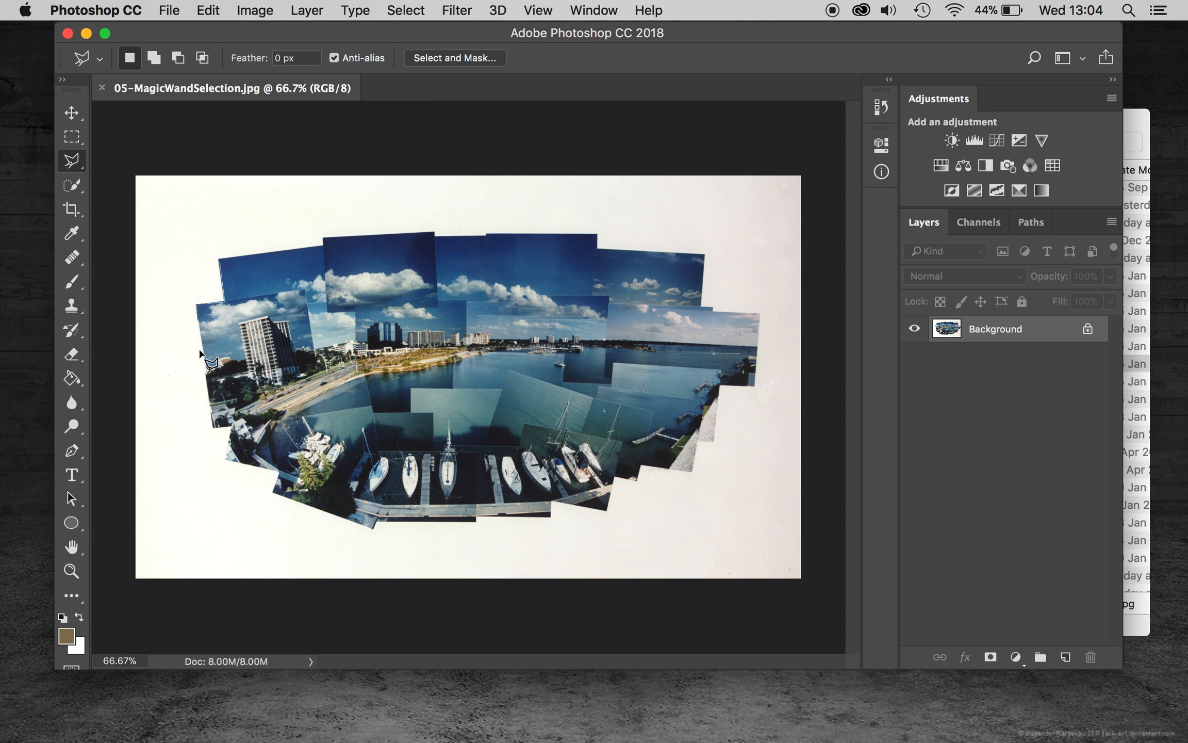
left_click(214, 426)
left_click(235, 427)
left_click(230, 460)
left_click(282, 447)
- Switch from the Quick Selection tool to the Magic Wand tool
left_click(80, 192)
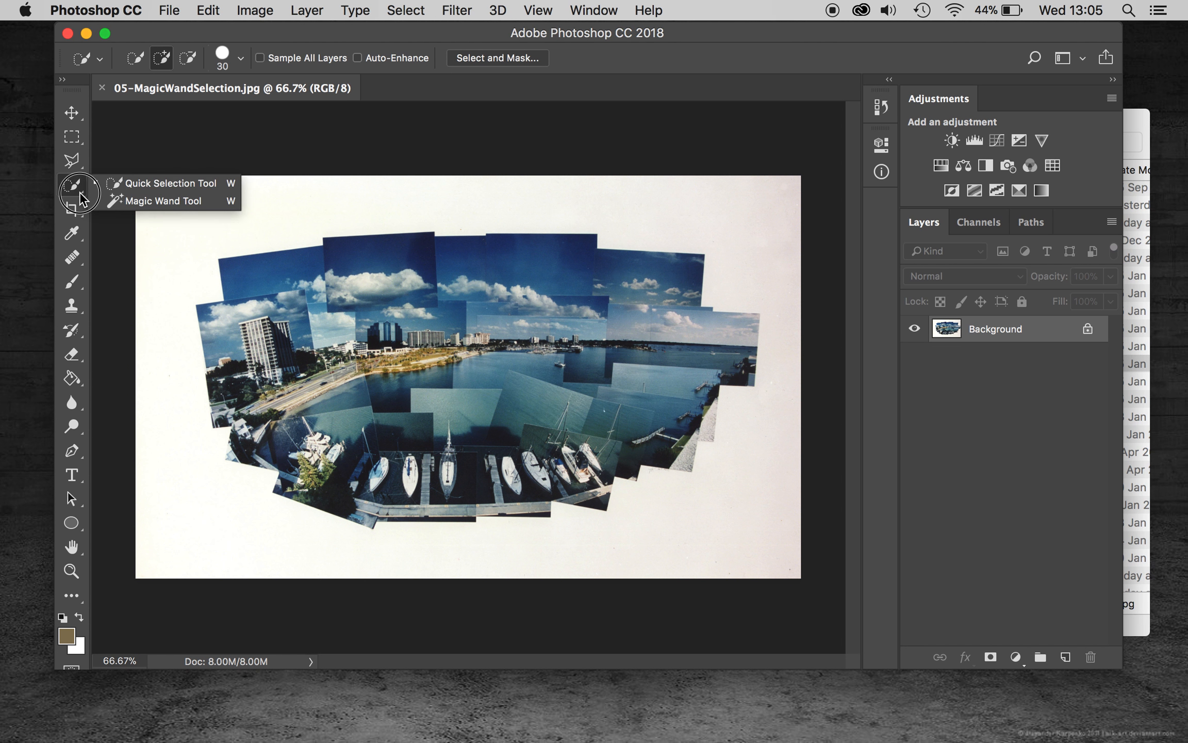
left_click(125, 201)
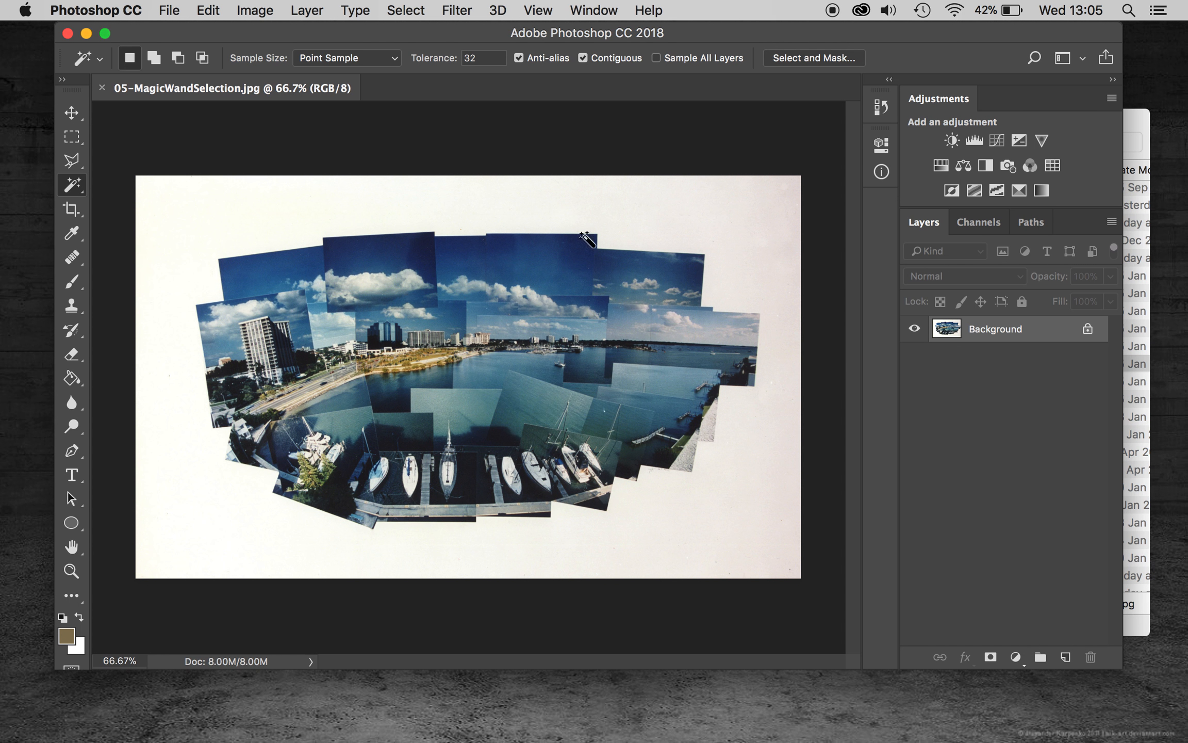
- Examine the colour values across the off-white paper around the collage using the Eyedropper and the Info read-out
left_click(75, 234)
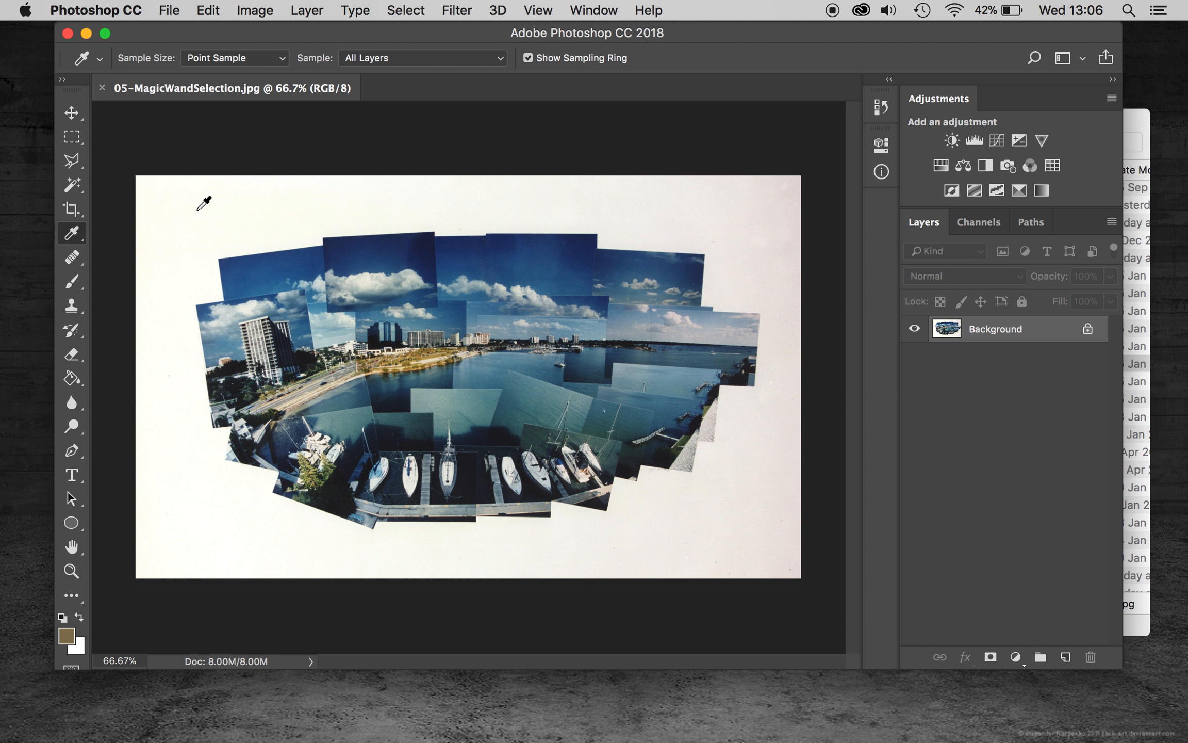
left_click(539, 11)
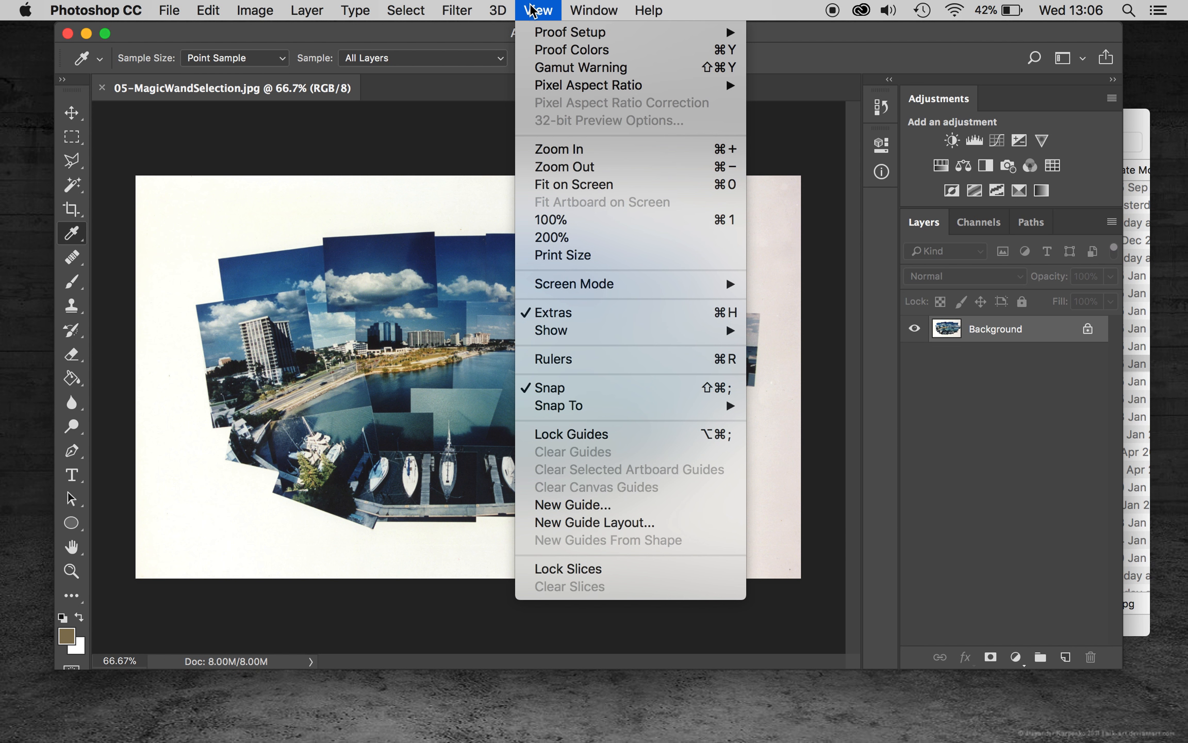
mouse_move(598, 10)
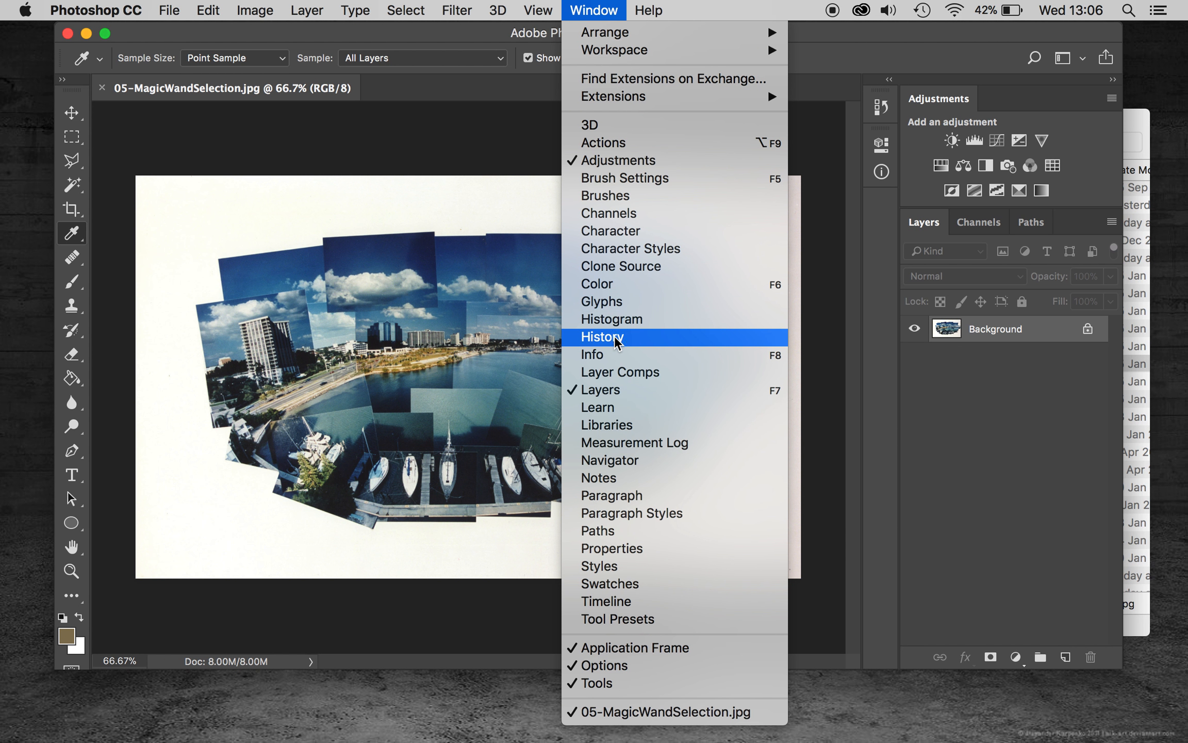
left_click(611, 354)
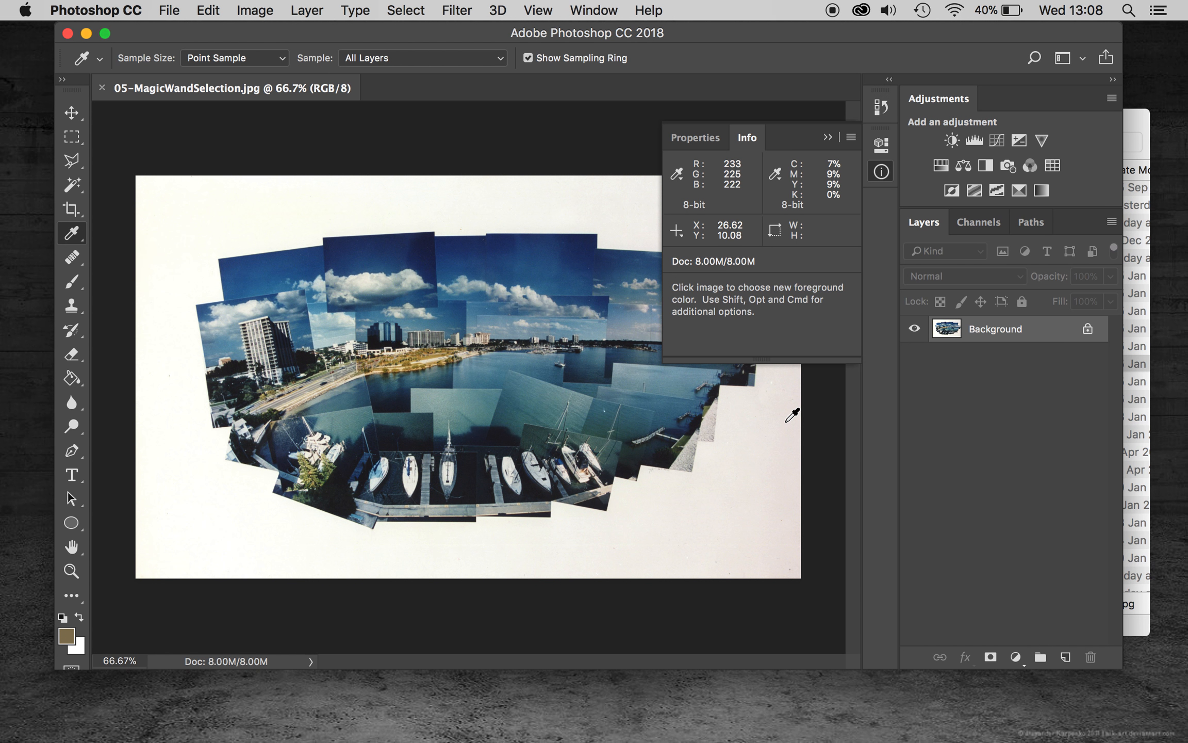
left_click(827, 136)
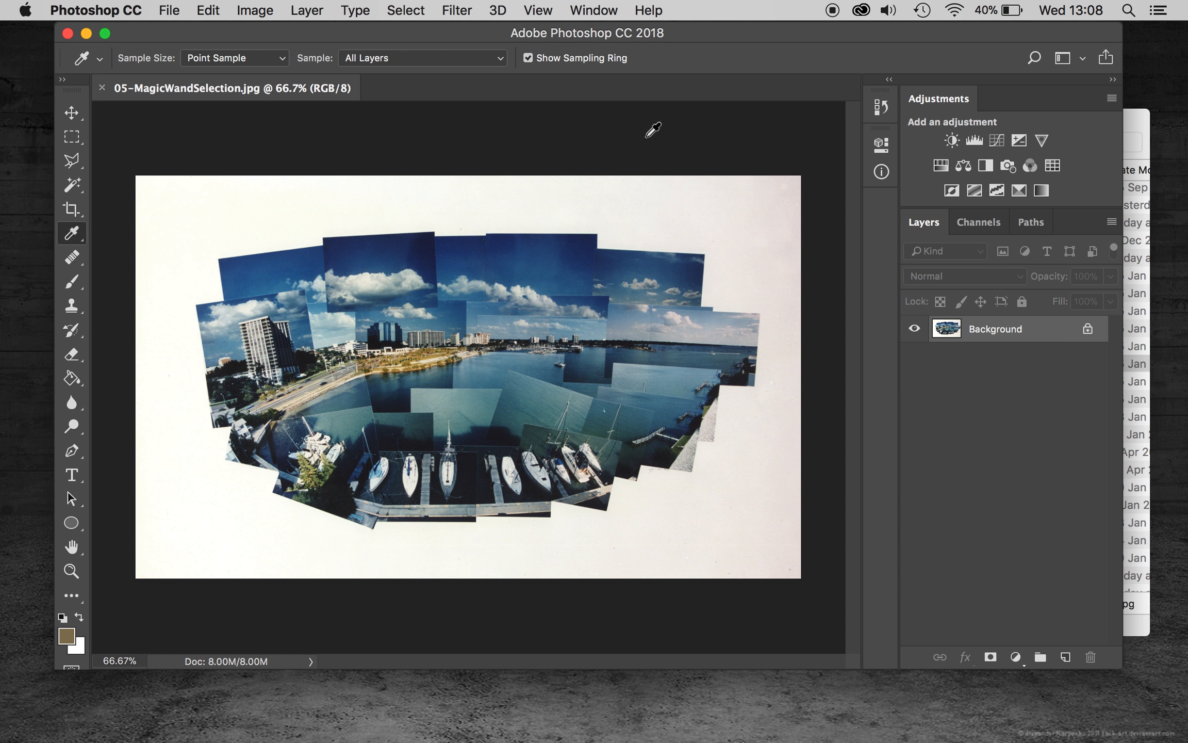
- Select the off-white background around the collage with the Magic Wand at tolerance 32, adding the unselected area at the image's upper-right corner
left_click(72, 186)
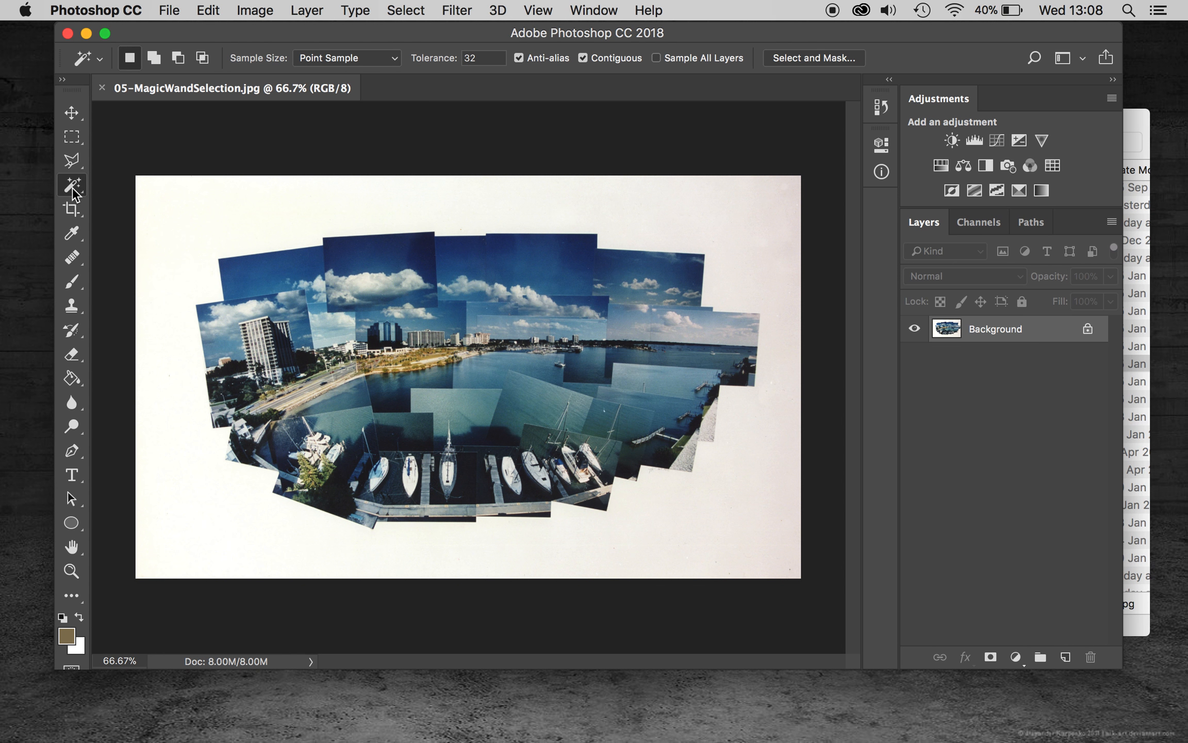
left_click(197, 225)
key("alt")
left_click(795, 178, "shift")
- Subtract the wrongly selected grey shoreline patches at the collage's lower-right edge from the Magic Wand selection
scroll(713, 457, "up", 10)
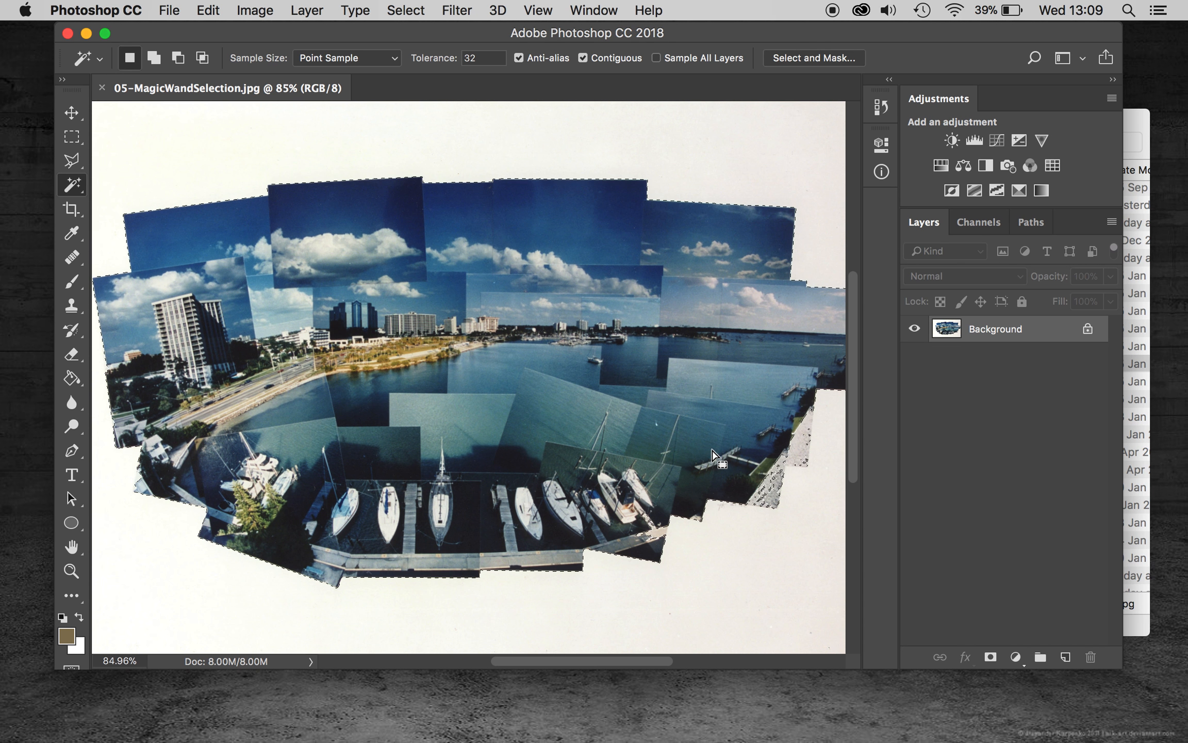
scroll(802, 630, "up", 1)
scroll(806, 561, "right", 9)
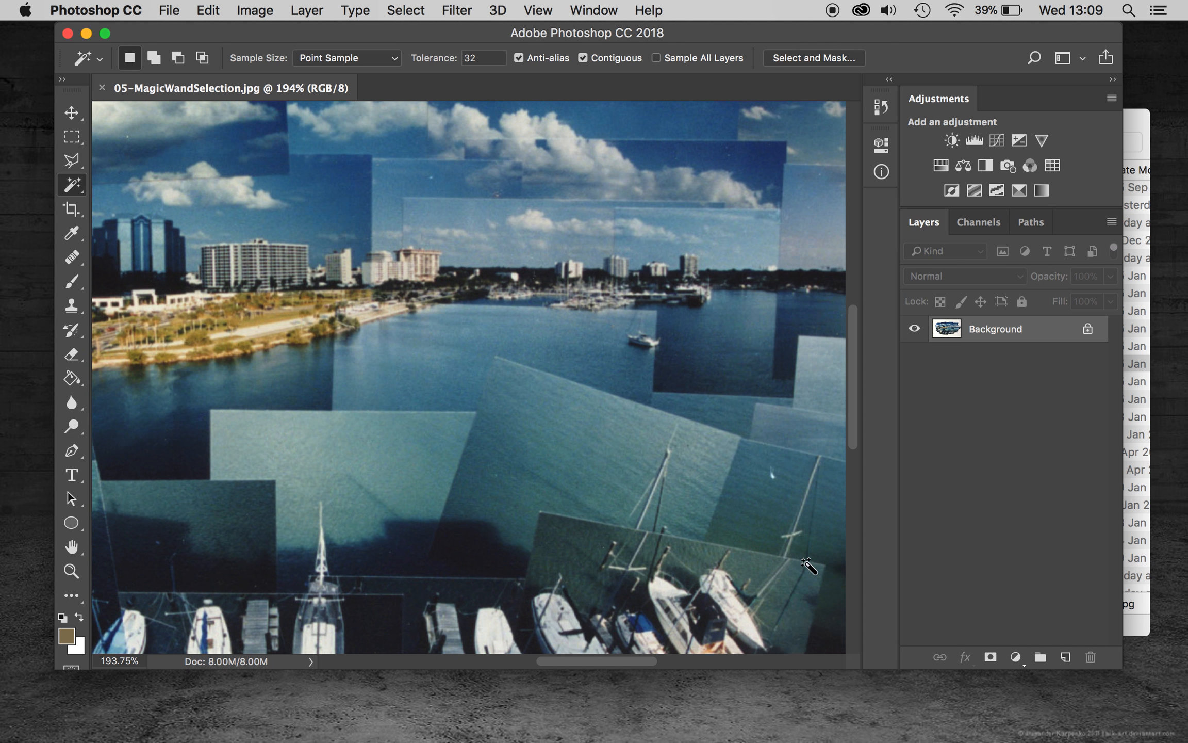
scroll(806, 562, "down", 4)
scroll(809, 566, "right", 3)
scroll(808, 565, "down", 3)
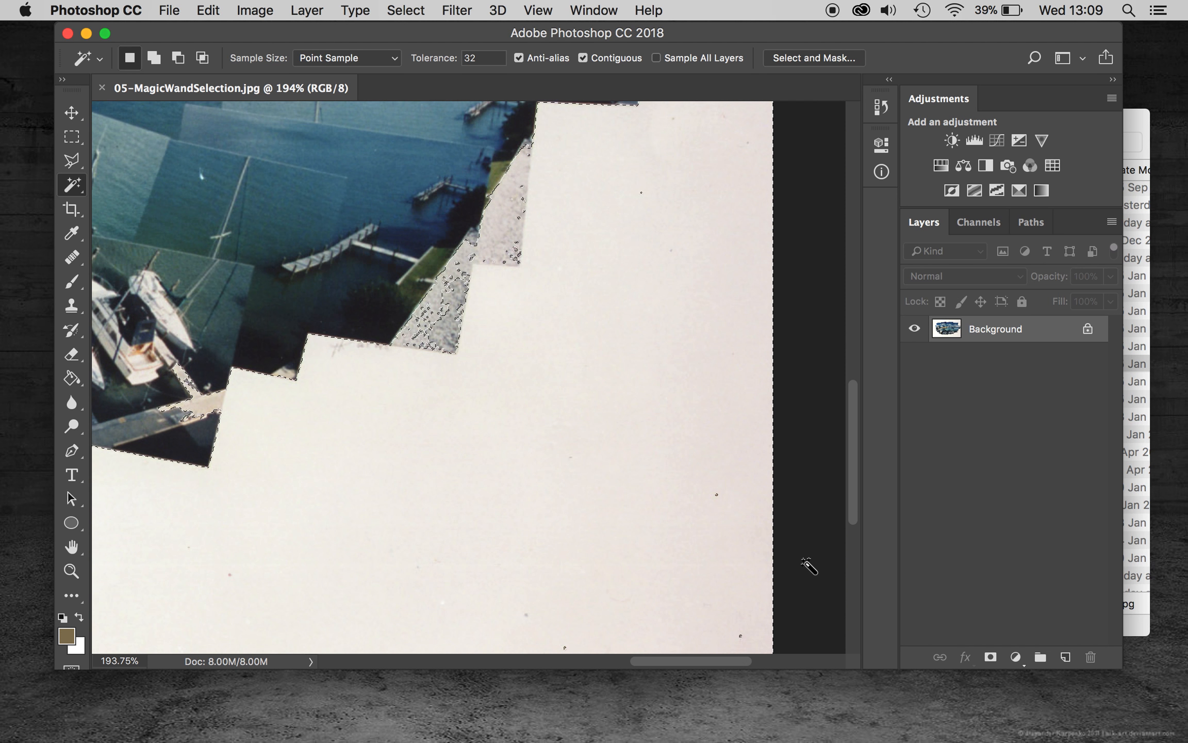
scroll(809, 566, "left", 3)
scroll(808, 566, "up", 2)
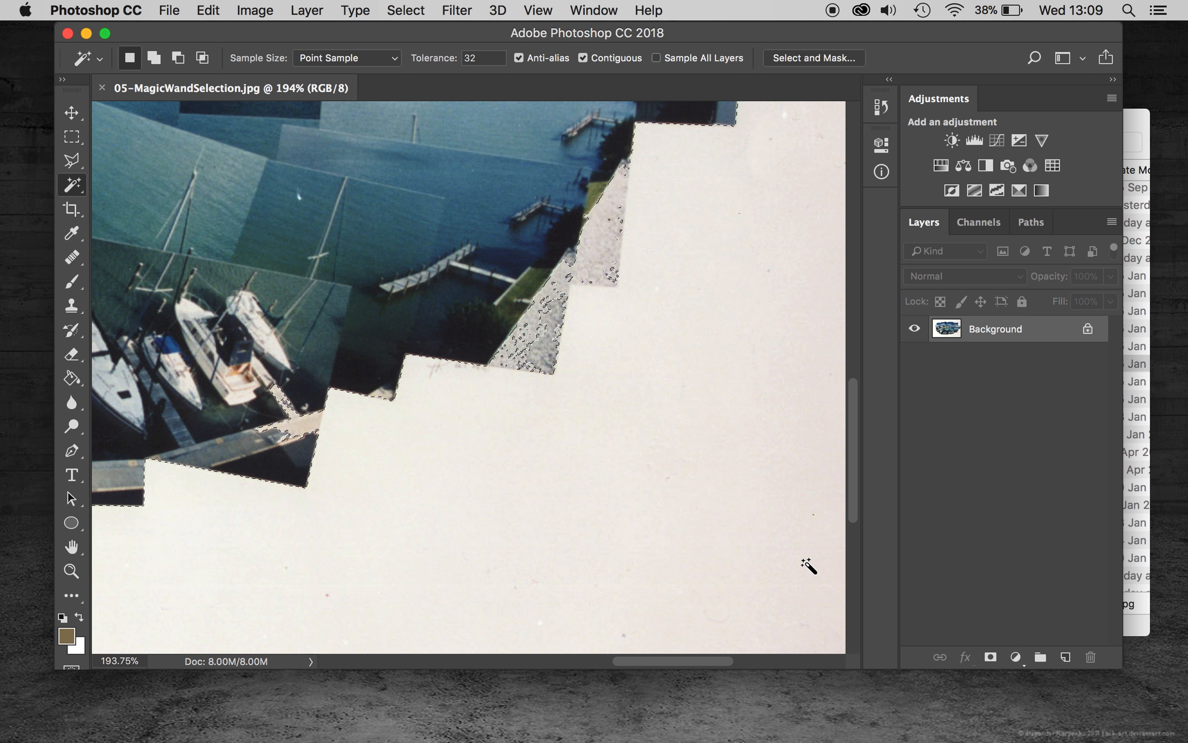
scroll(806, 565, "up", 1)
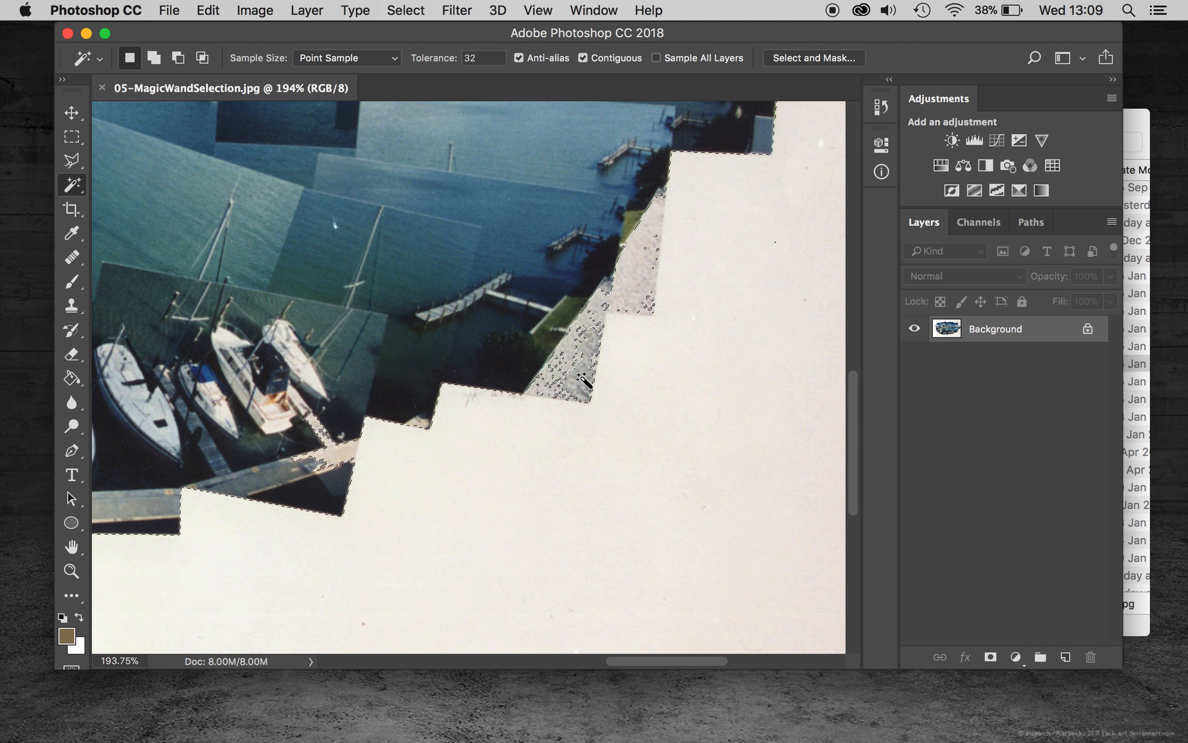
left_click(577, 371, "alt")
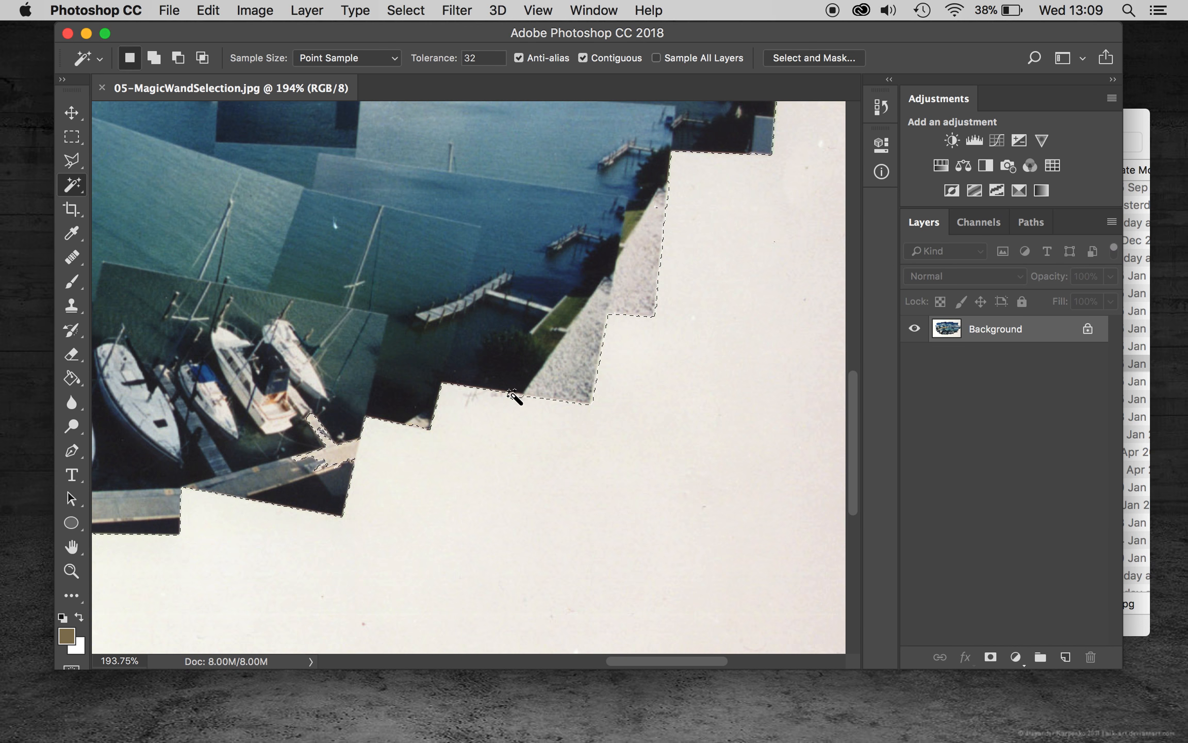
key("alt")
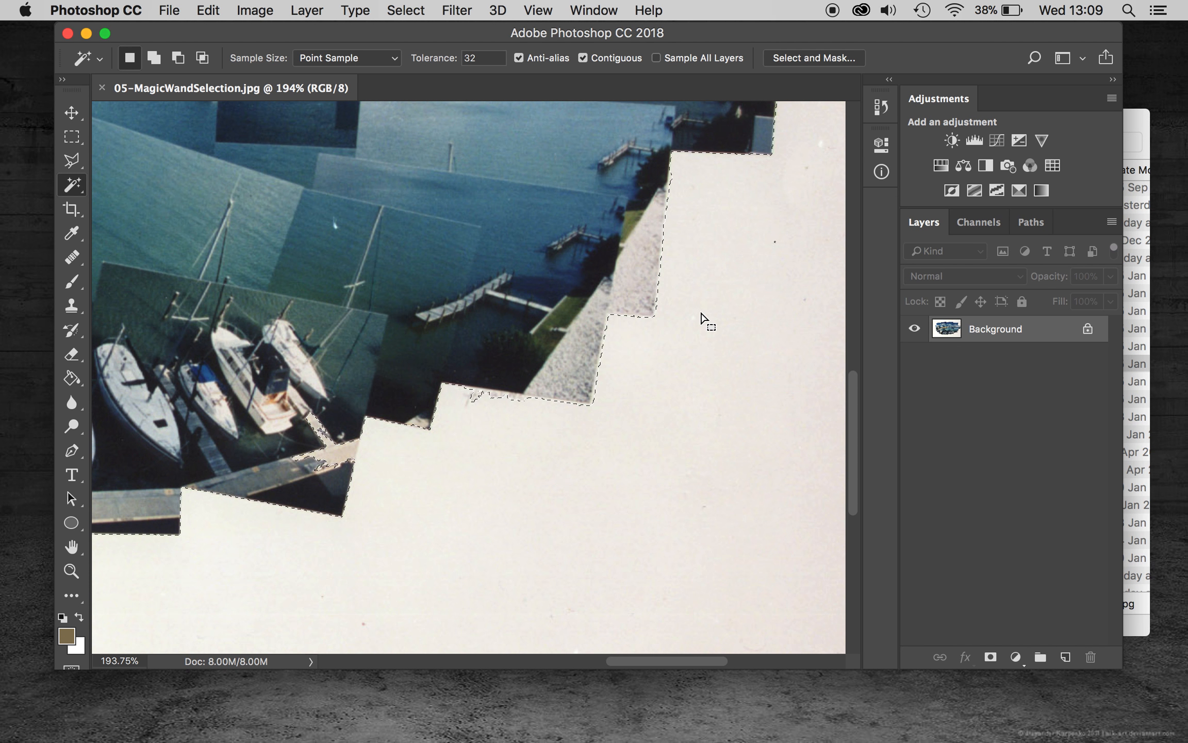
- Subtract the stray patch of pale sky in the upper-right corner of the collage's rightmost photo from the selection
scroll(706, 320, "up", 5)
scroll(706, 320, "right", 3)
scroll(705, 321, "up", 5)
scroll(706, 321, "right", 1)
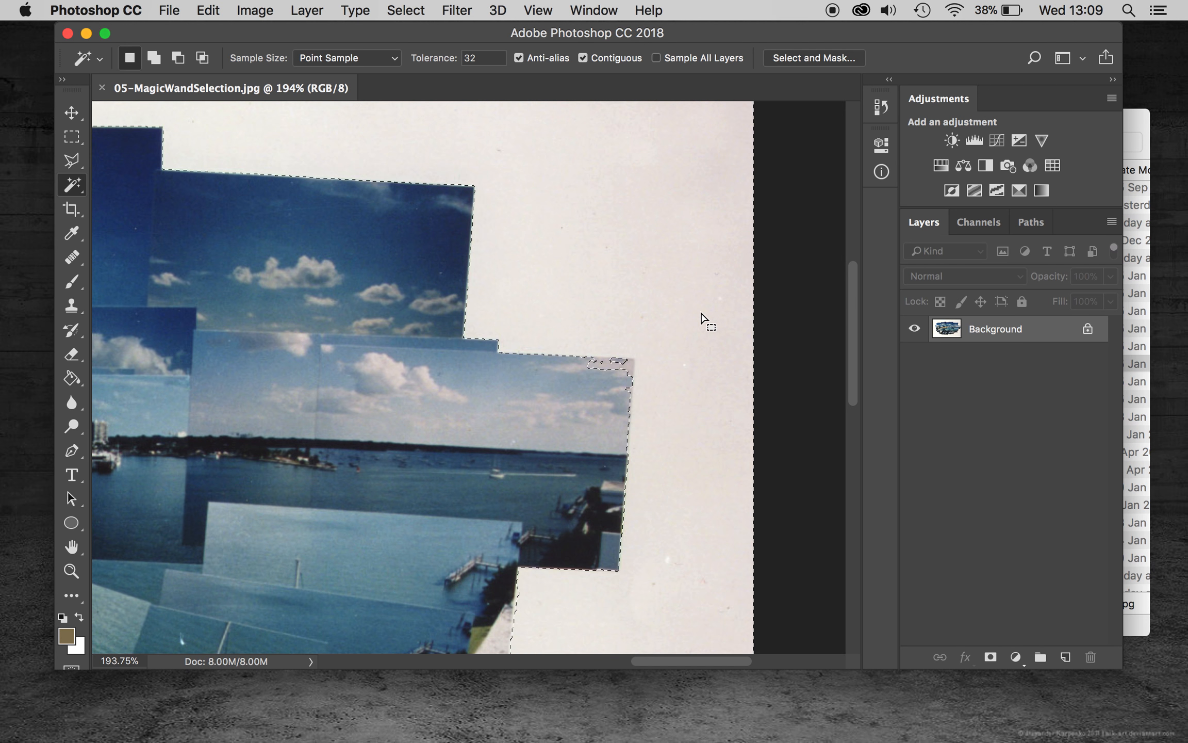
key("alt")
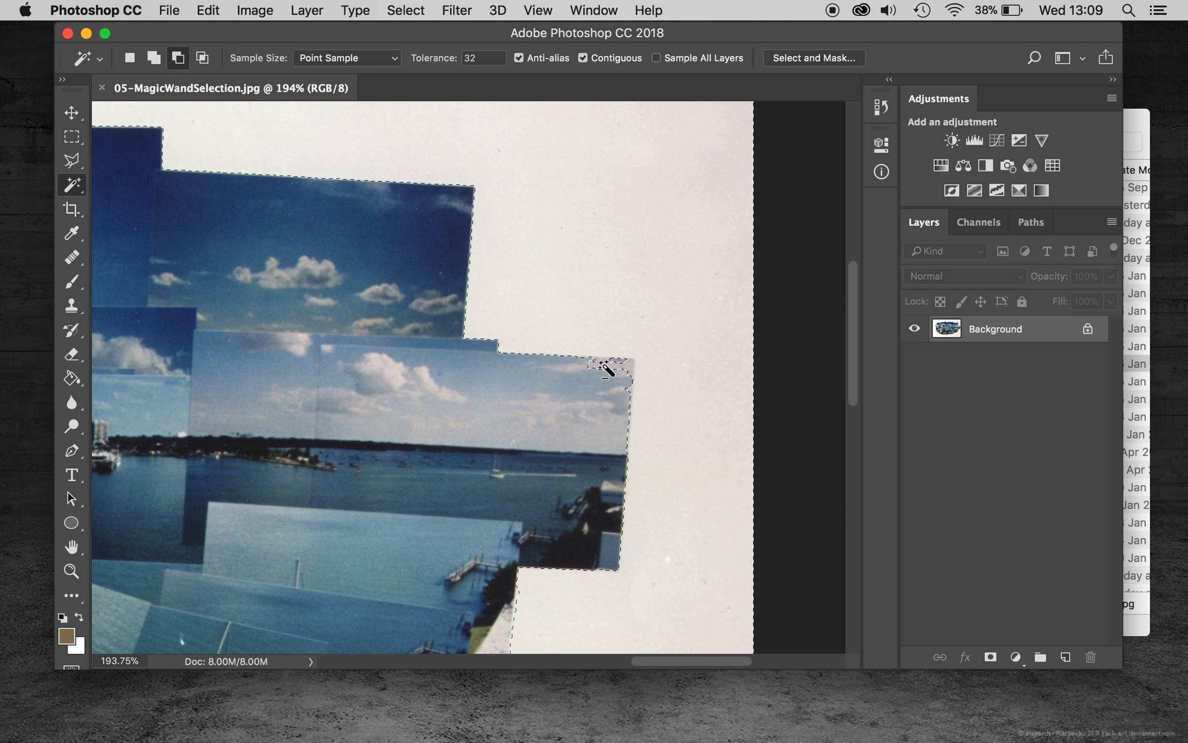
key("shift")
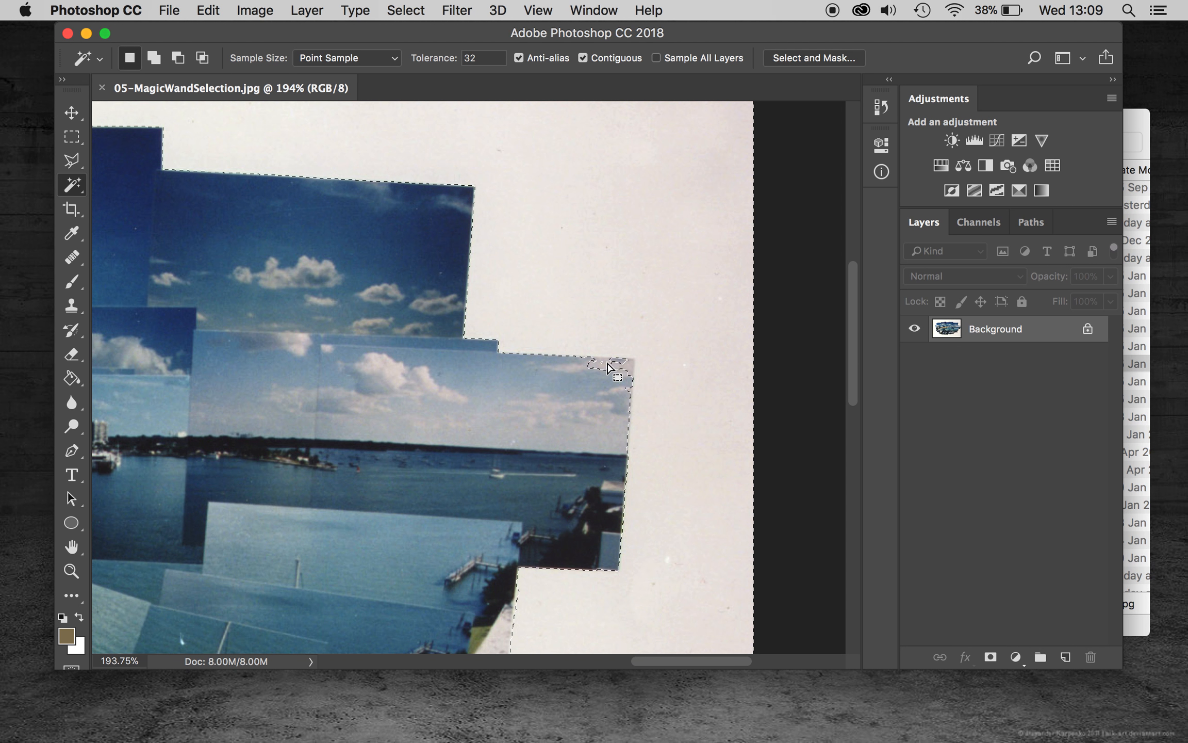
key("alt")
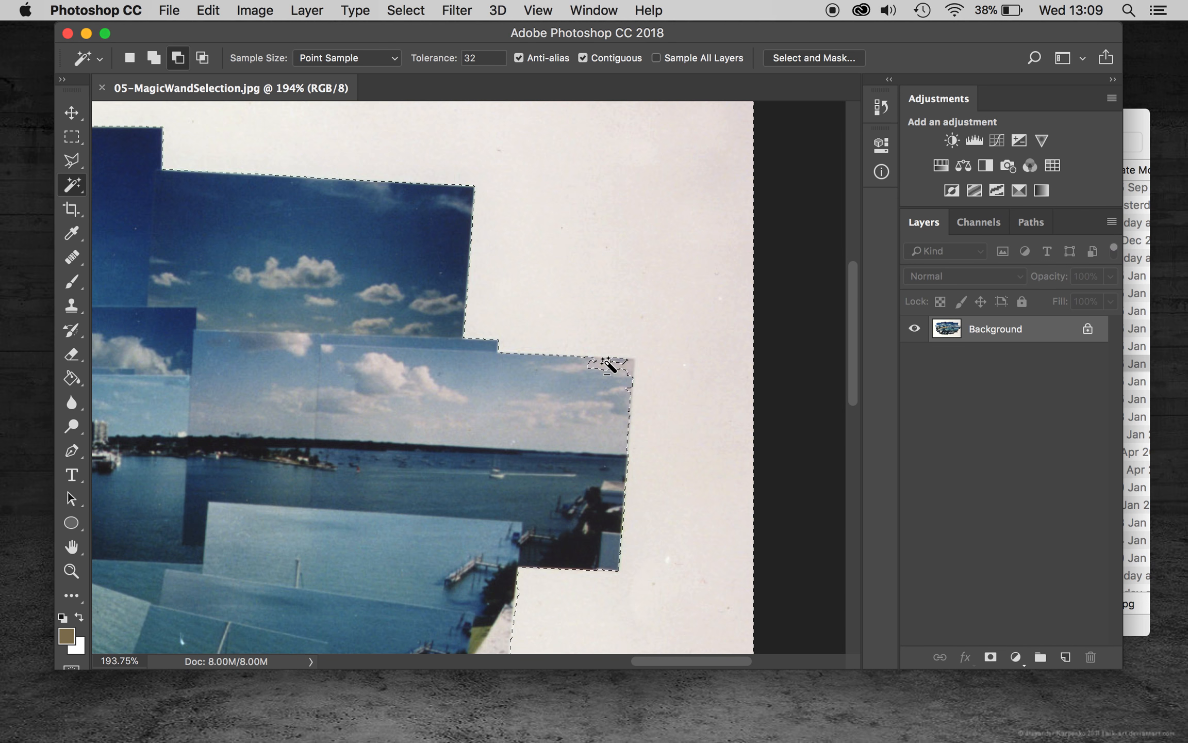
key("alt")
left_click(631, 365, "alt")
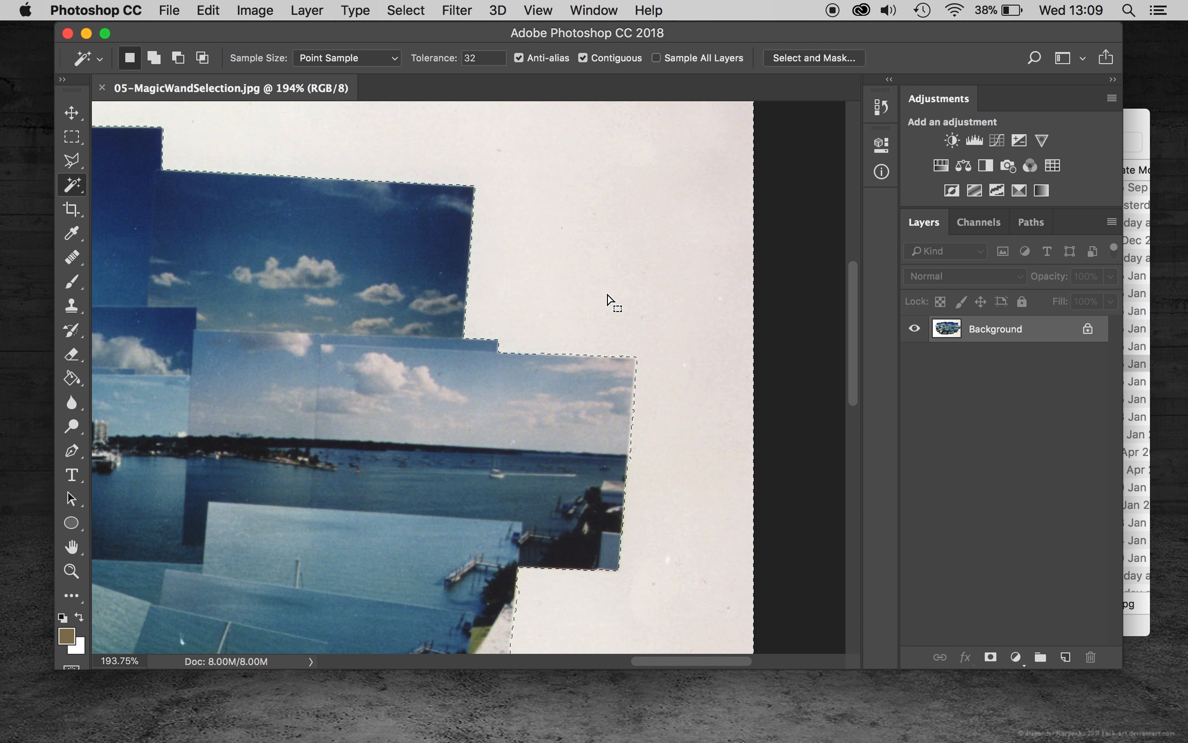
- Fill the selected background around the collage with the white Background Color
scroll(607, 305, "down", 4)
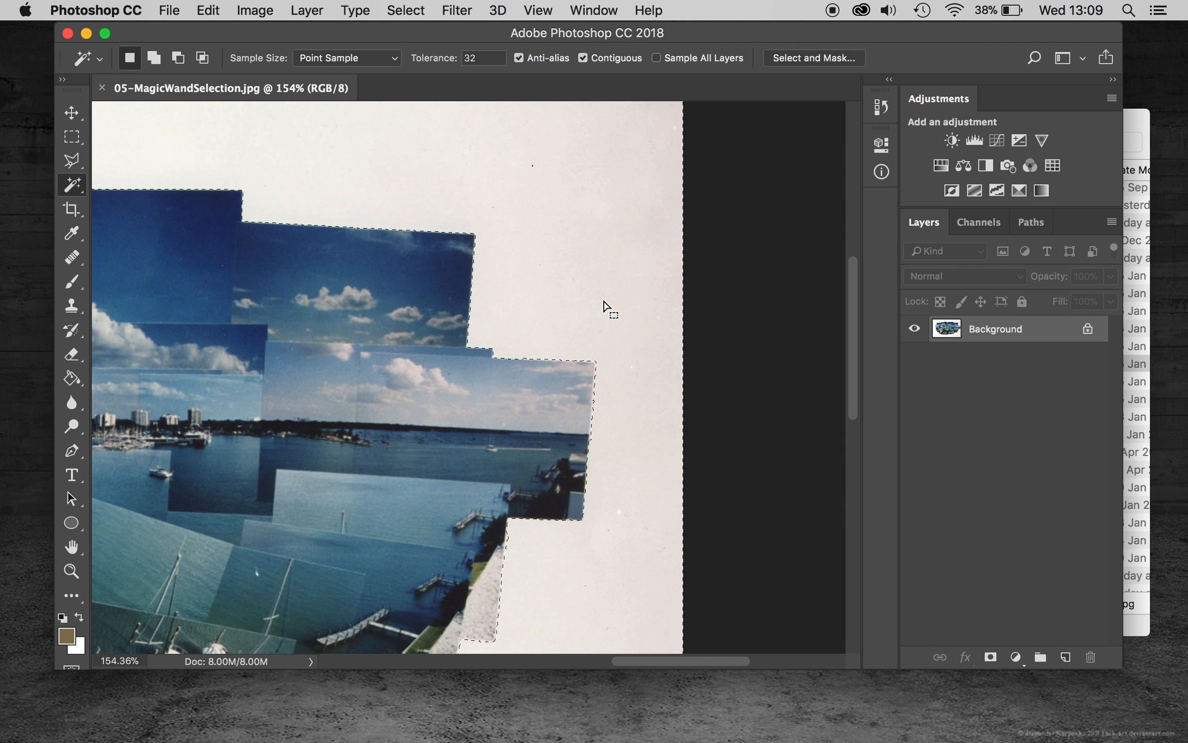
double_click(71, 546)
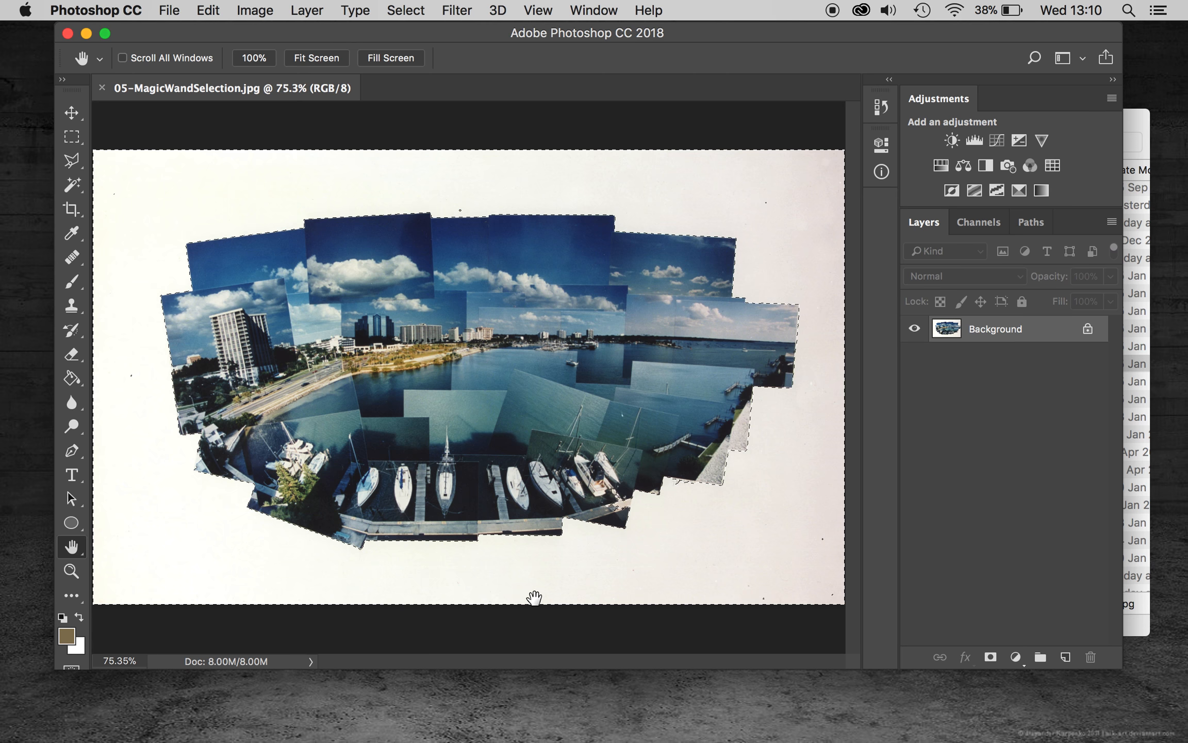
key("BackSpace")
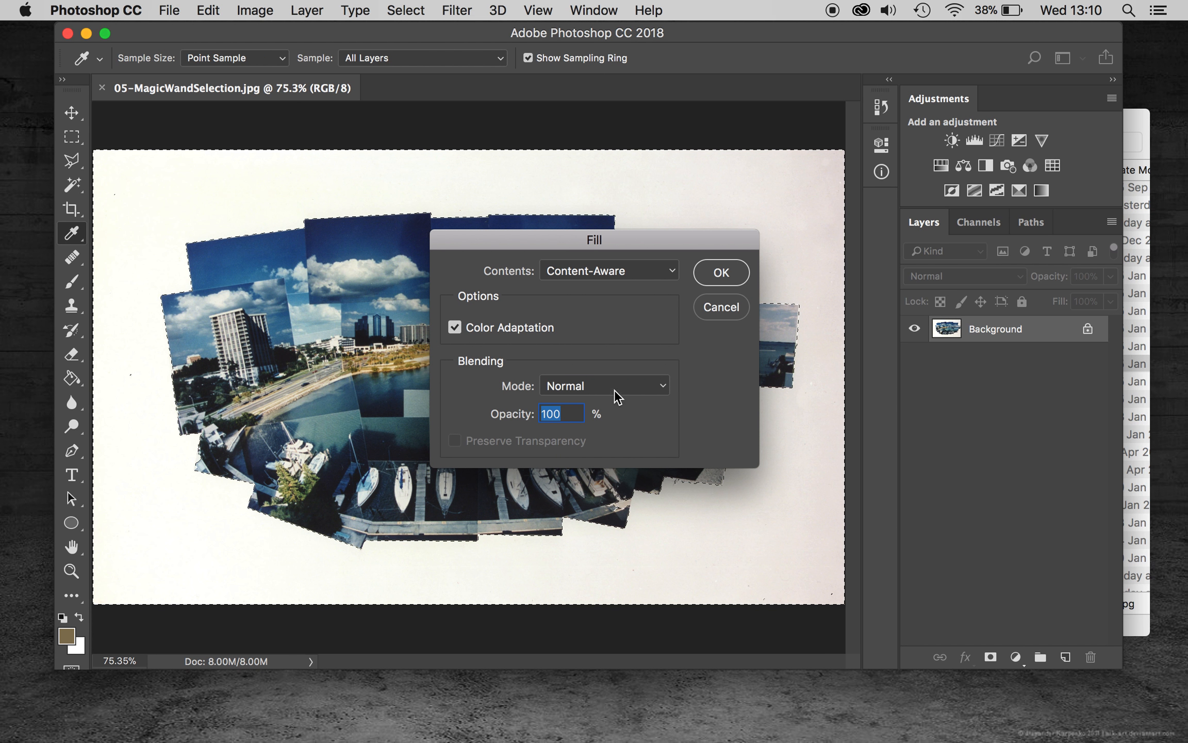
left_click(677, 272)
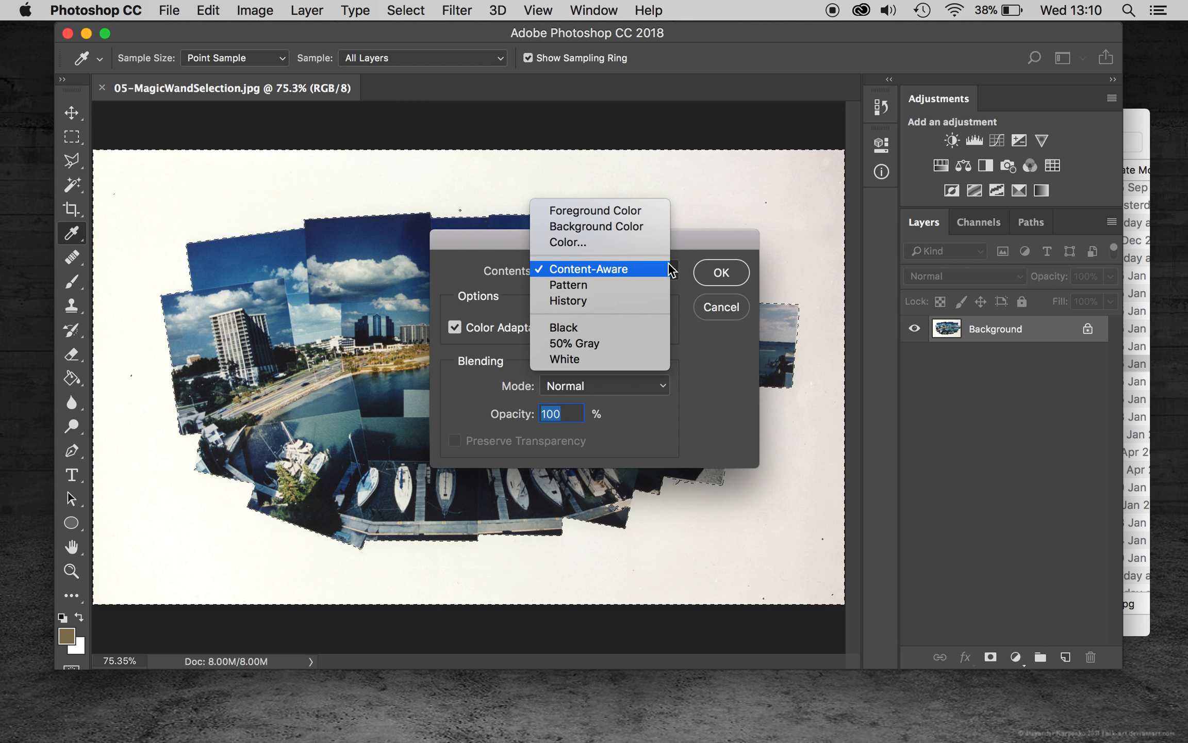
left_click(639, 229)
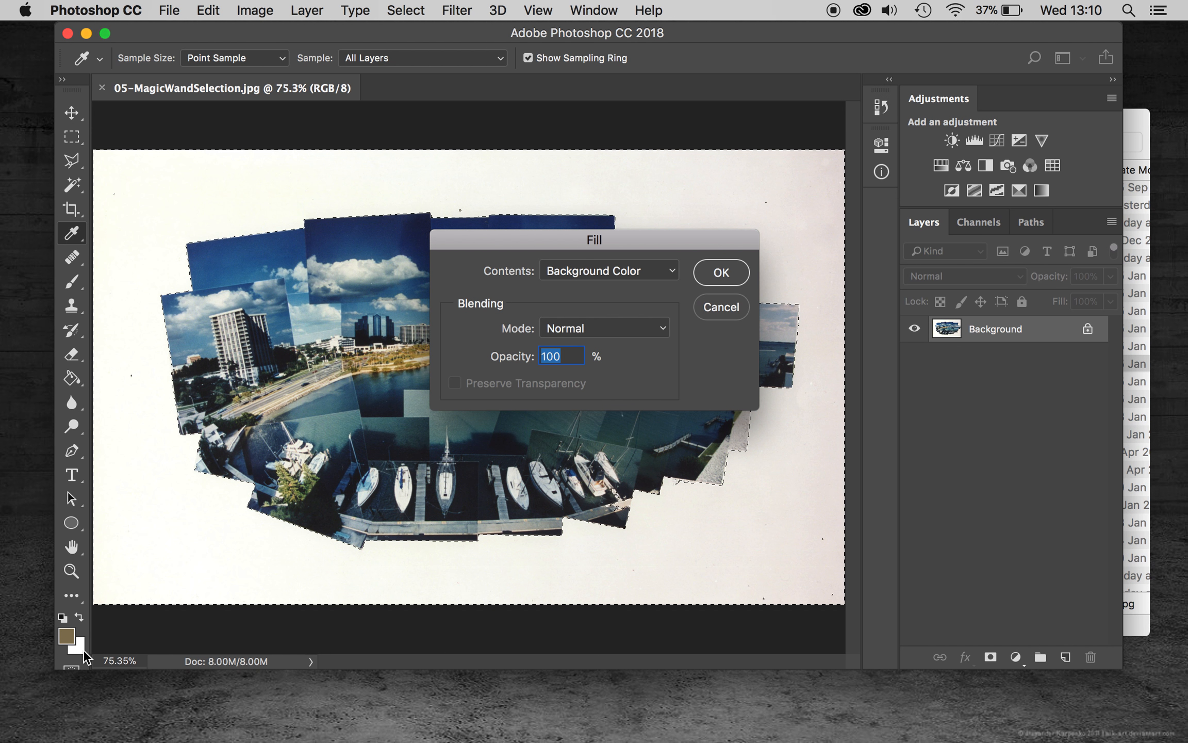
left_click(718, 272)
- Hide the selection outline by choosing Hide Extras as the shortcut's behaviour
key("h")
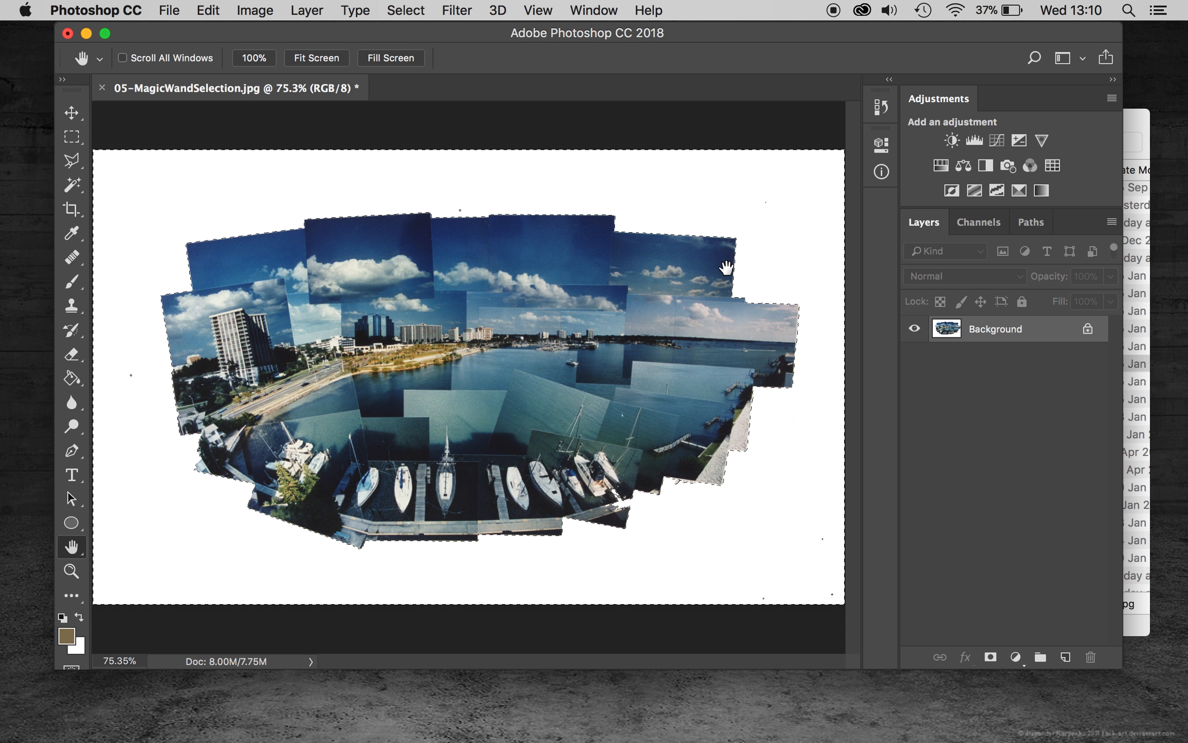
key("super+h")
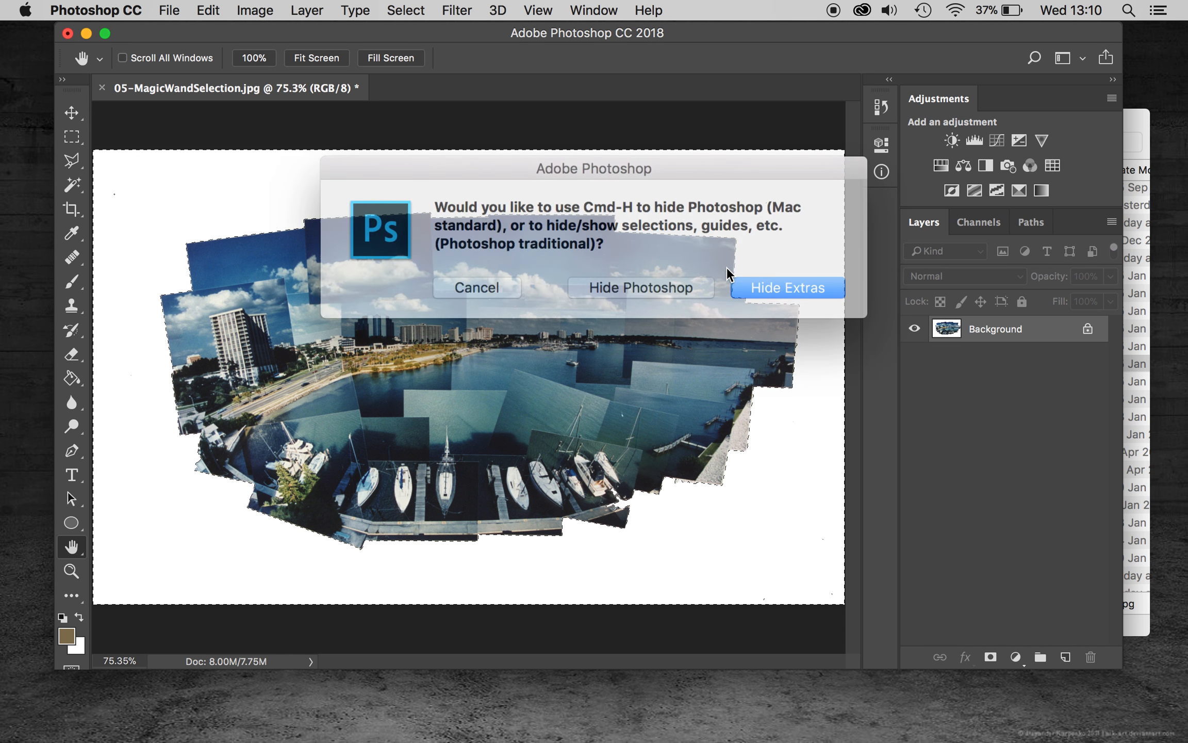
left_click(756, 281)
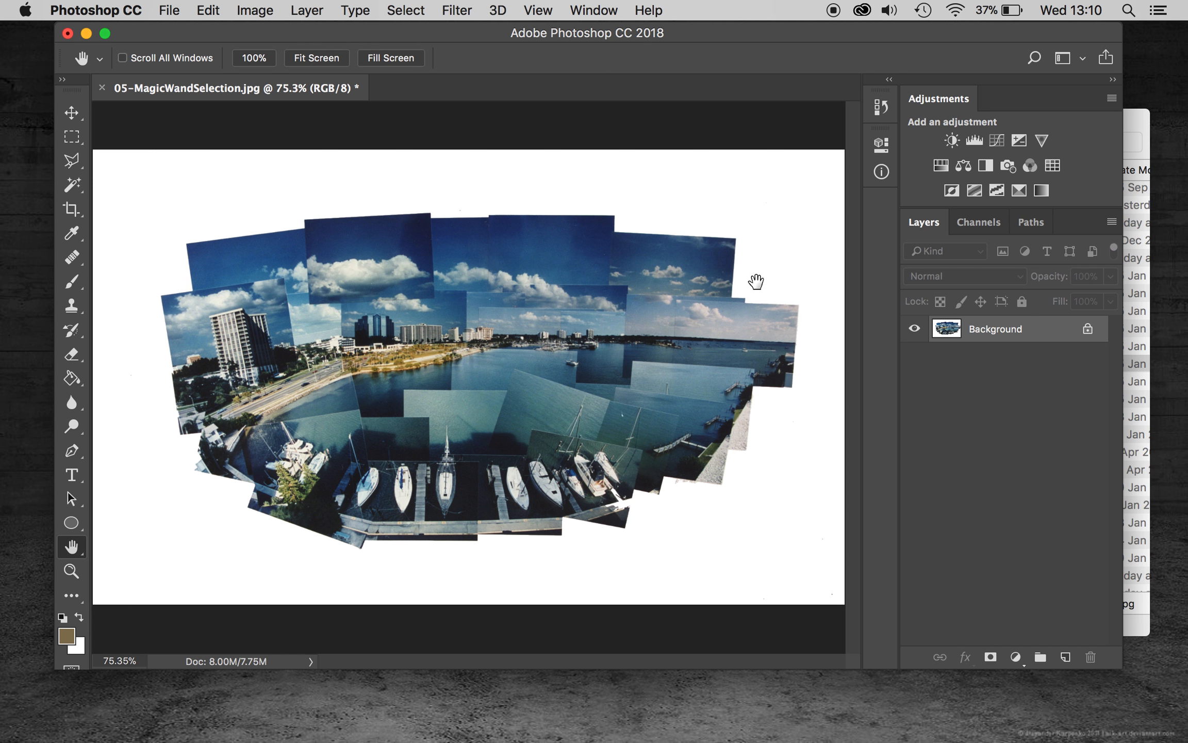
- Check the colour values of the newly filled background using the Eyedropper and the Info read-out
left_click(72, 234)
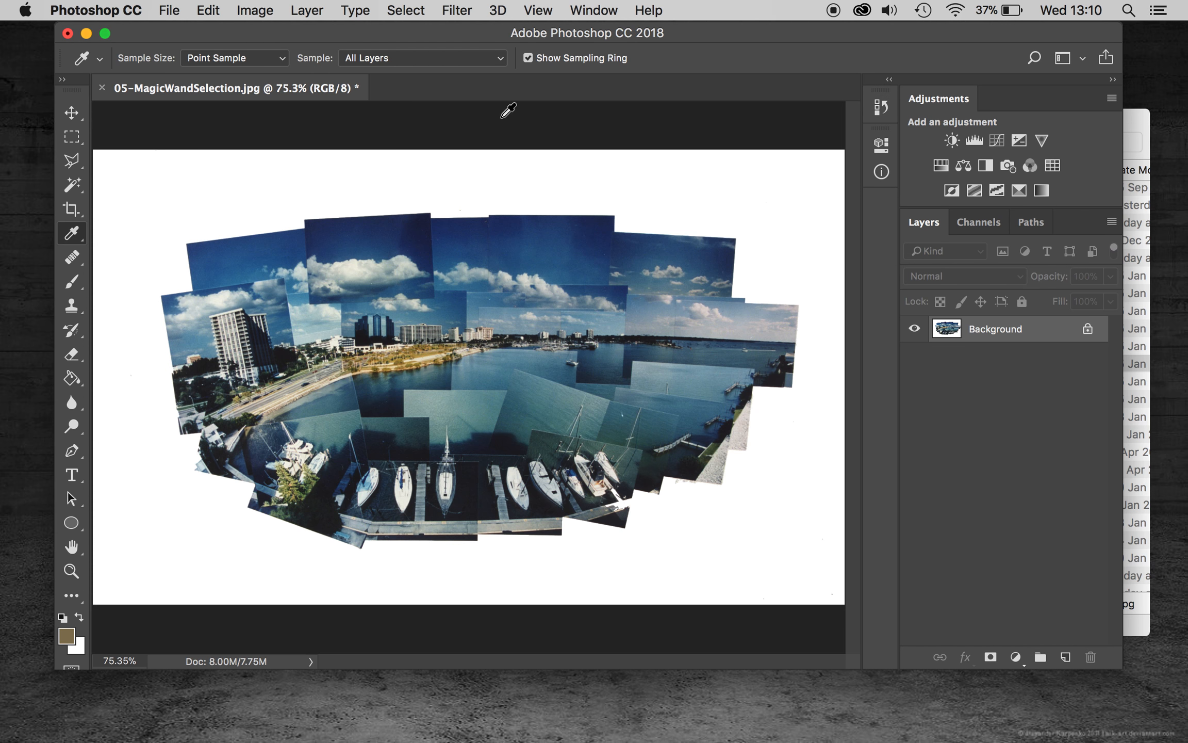
left_click(539, 7)
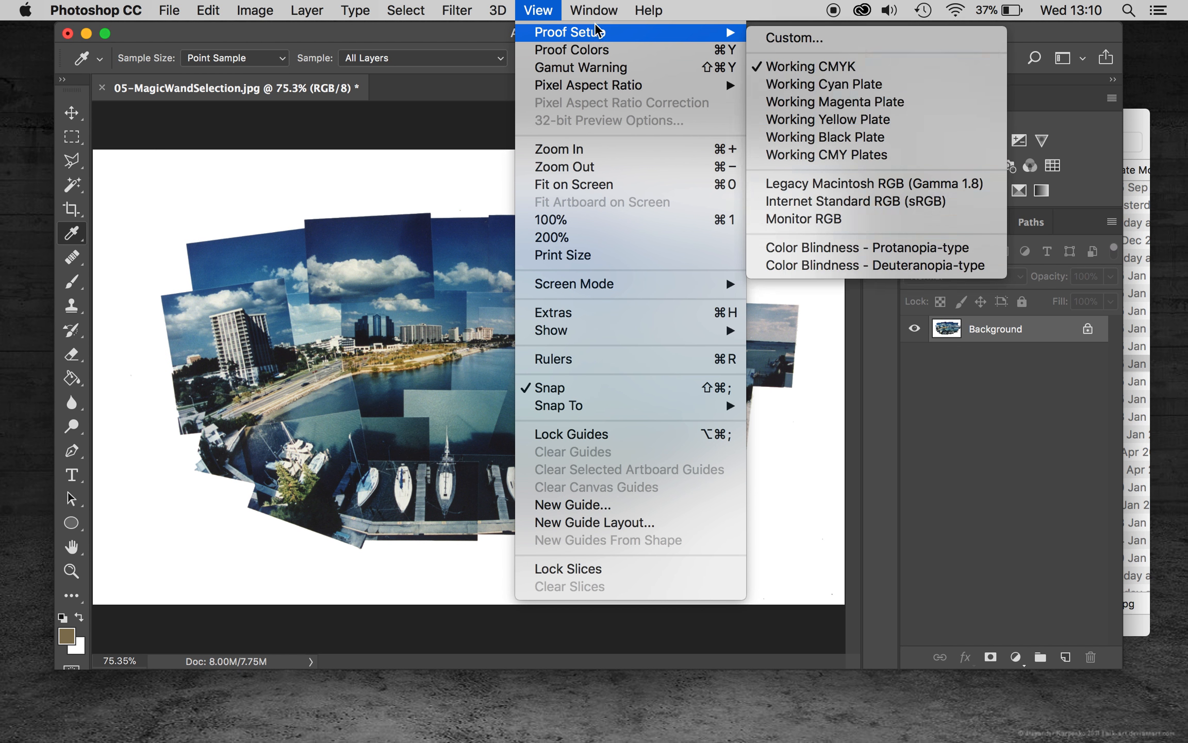
mouse_move(594, 10)
left_click(641, 354)
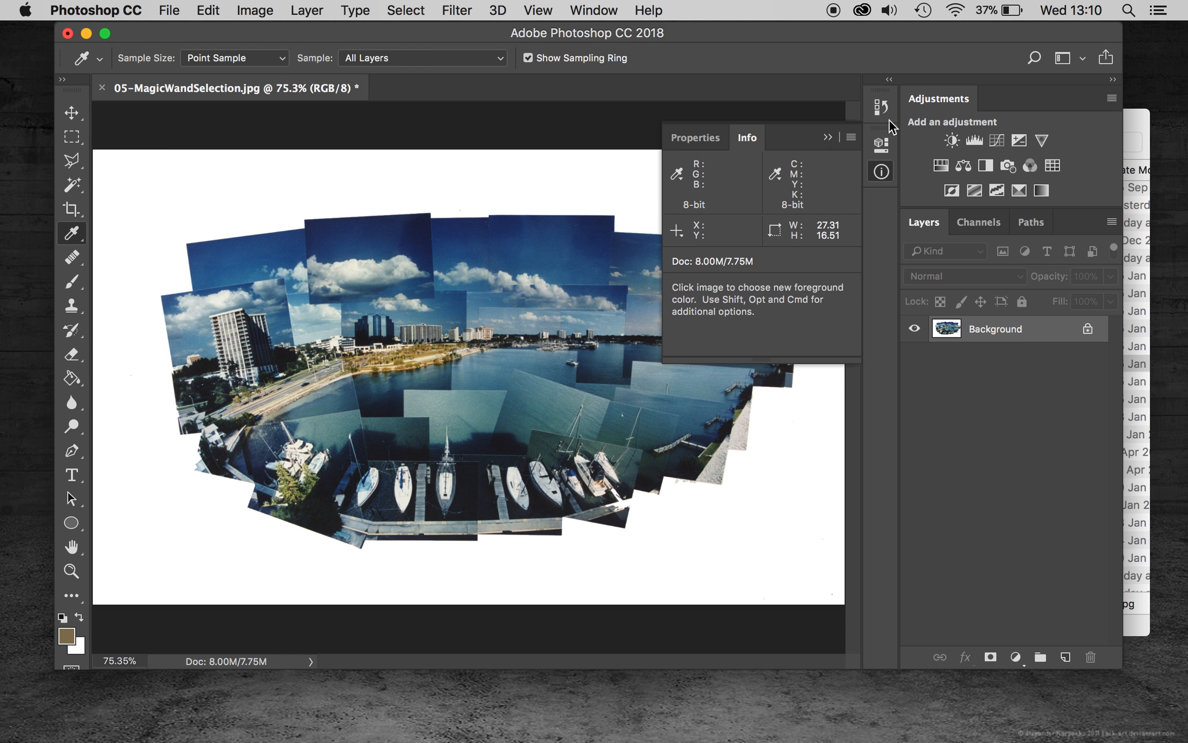
left_click(828, 137)
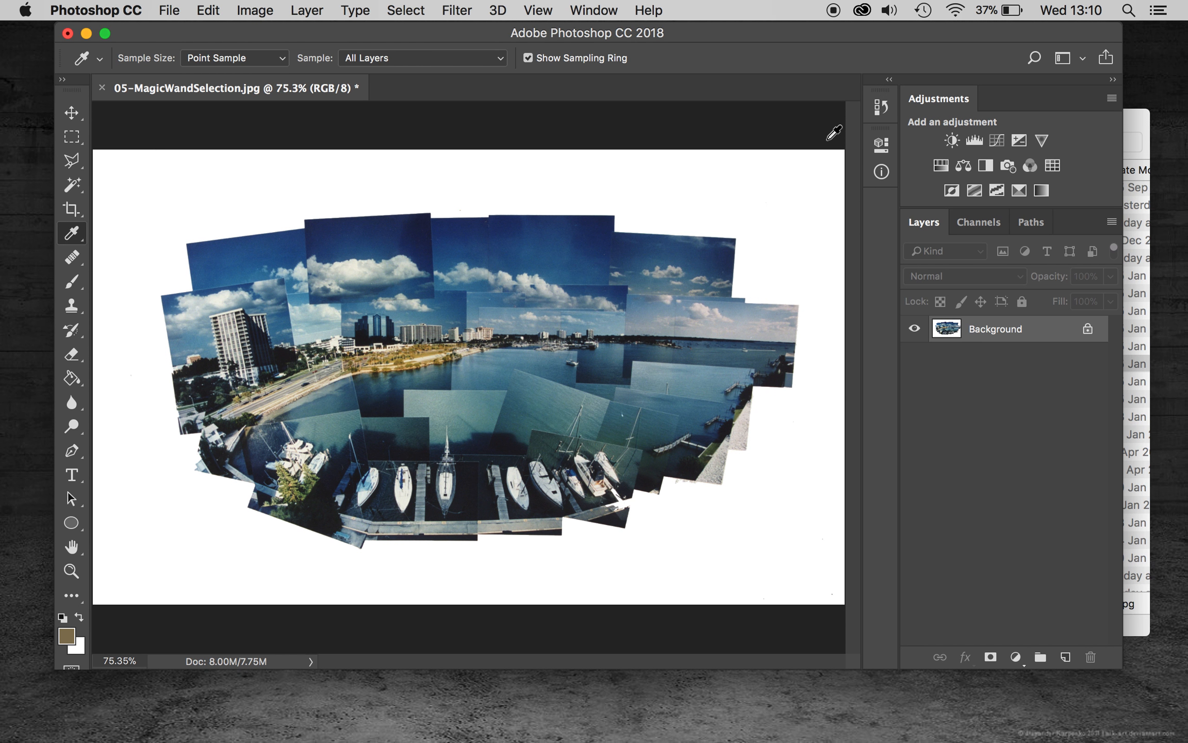